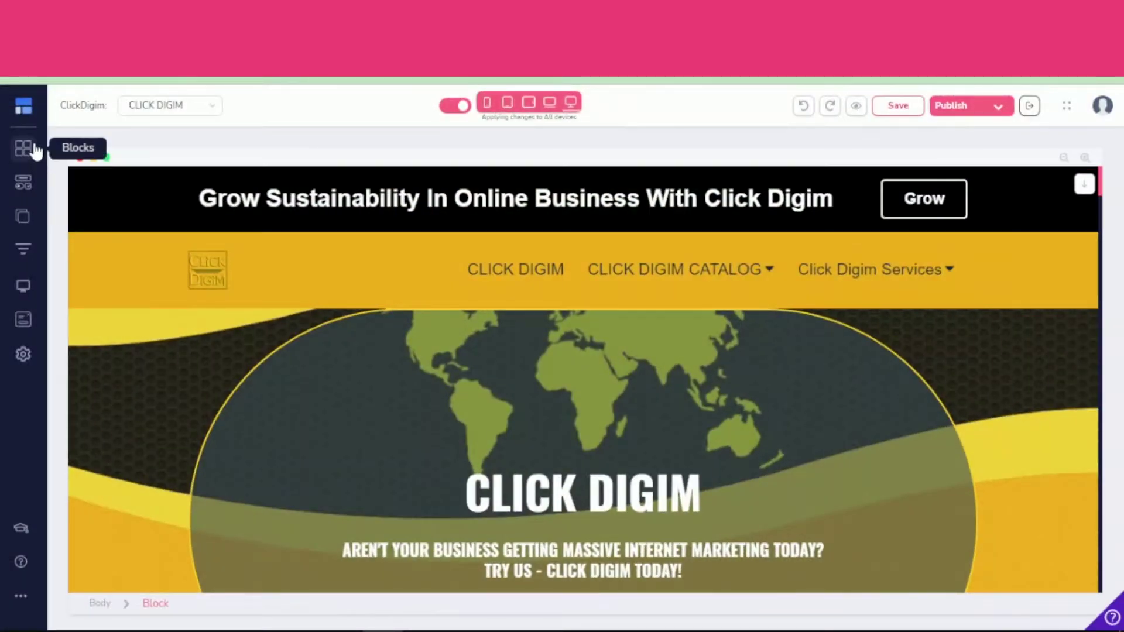
Dismiss the apps dropdown covering the Click Digim landing page.
click(496, 245)
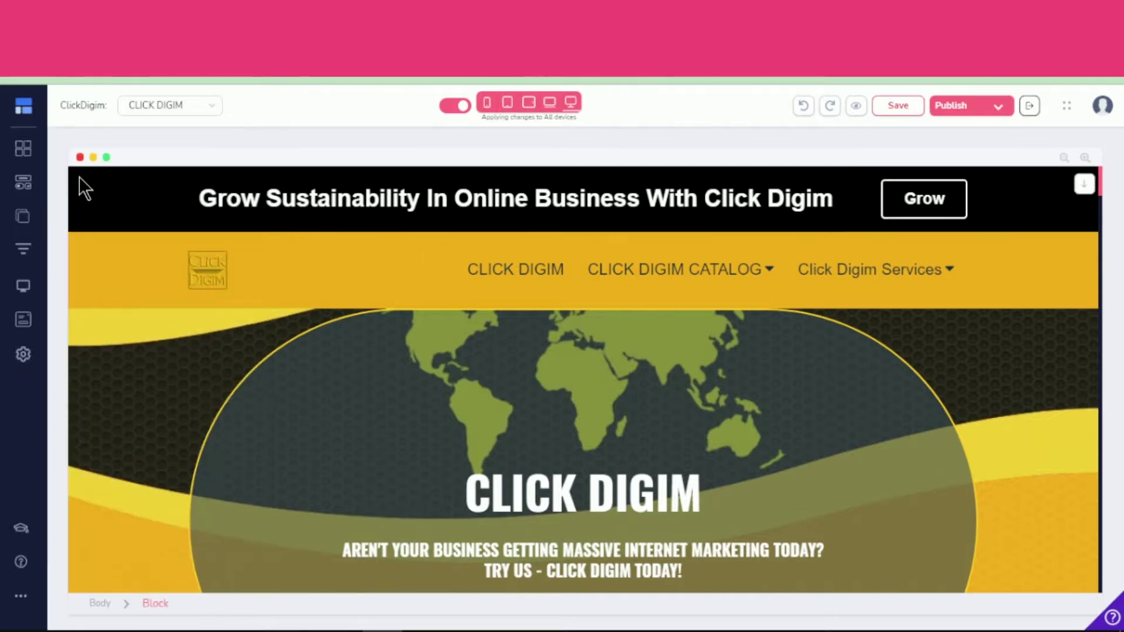
Add Page 15 from the Pages panel using the Free-tagged High-Converting Lead Magnet template.
click(23, 217)
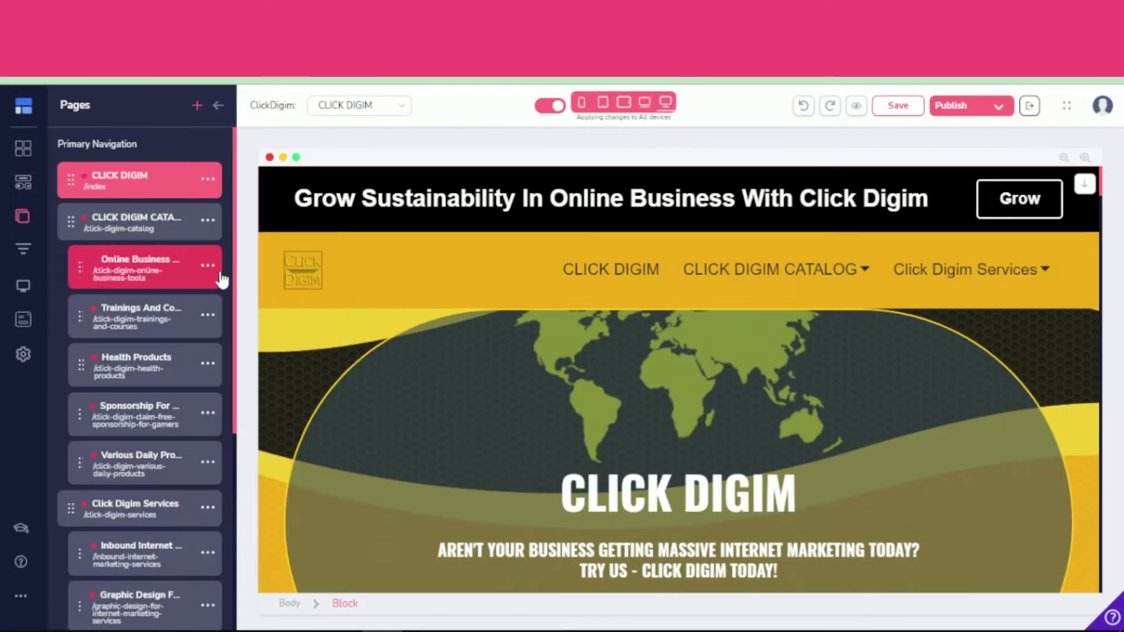
click(197, 112)
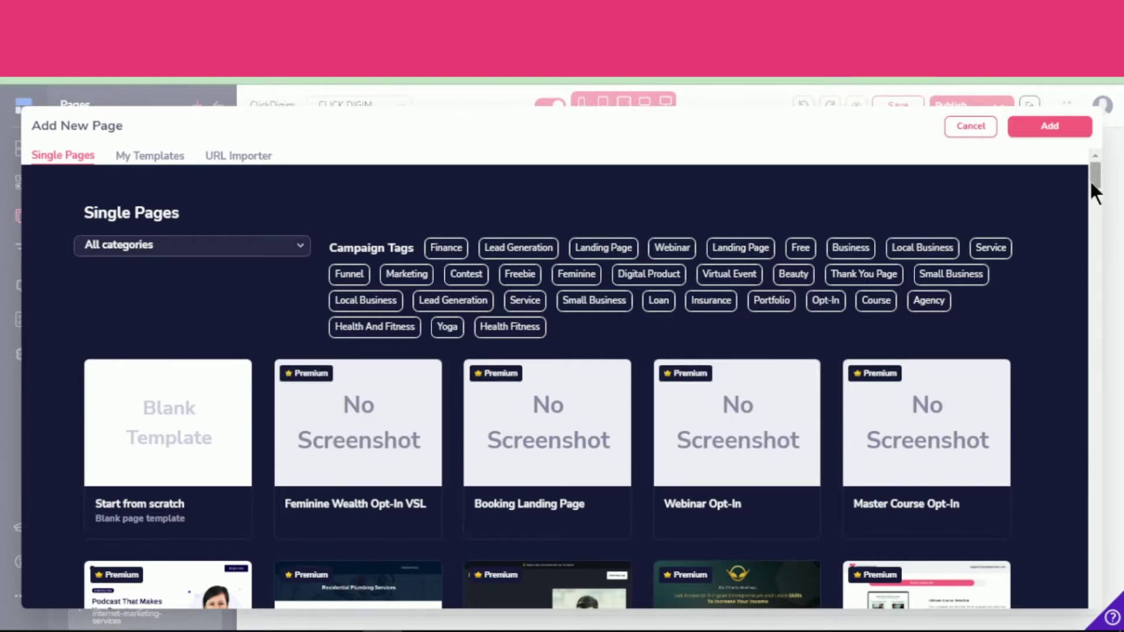
mouse_move(1094, 182)
mouse_down()
mouse_move(1100, 199)
mouse_move(1100, 171)
mouse_up()
click(801, 248)
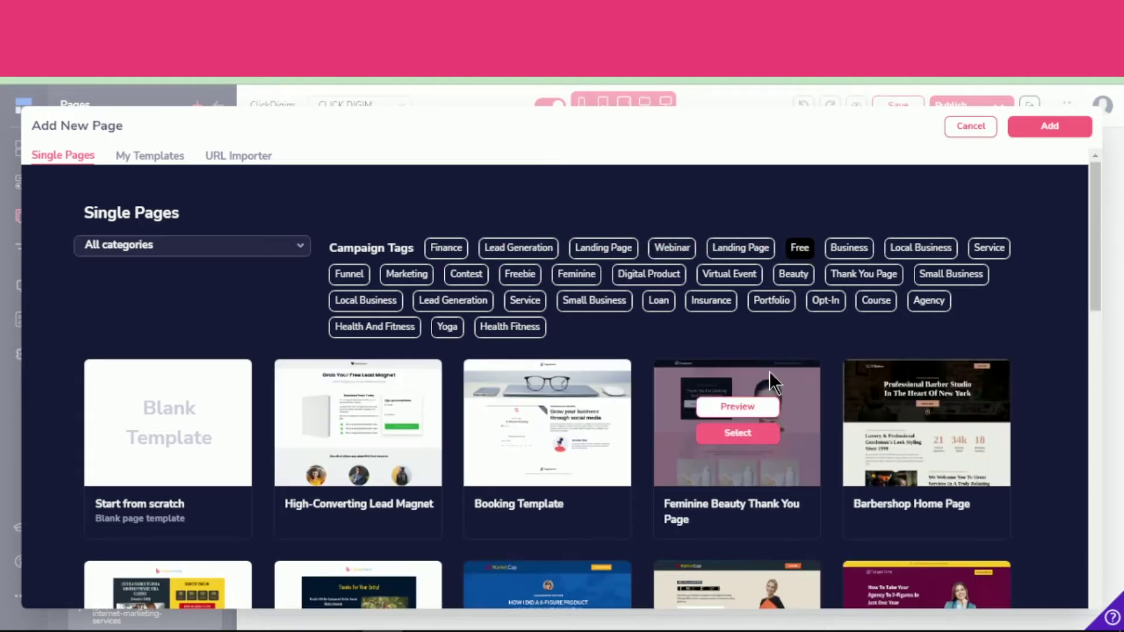
mouse_move(358, 424)
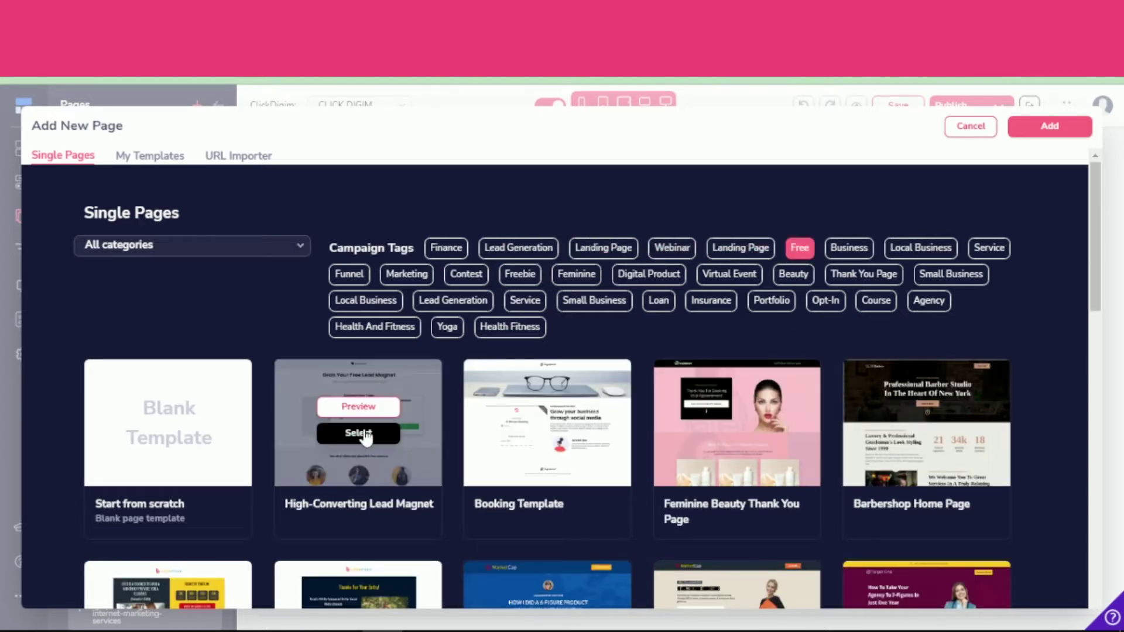
click(358, 433)
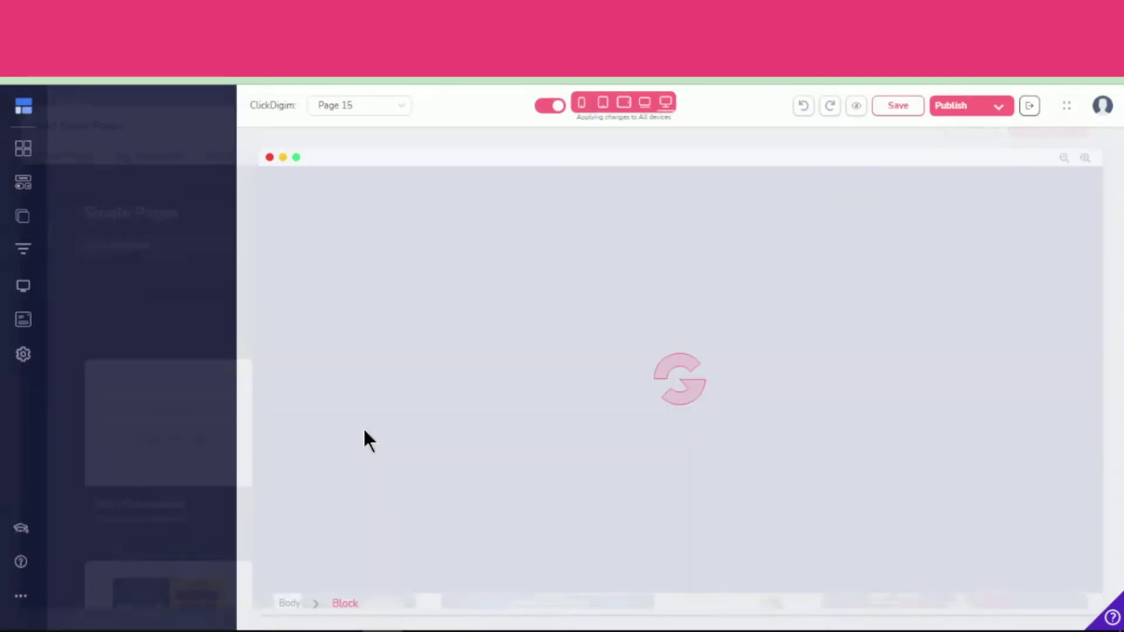